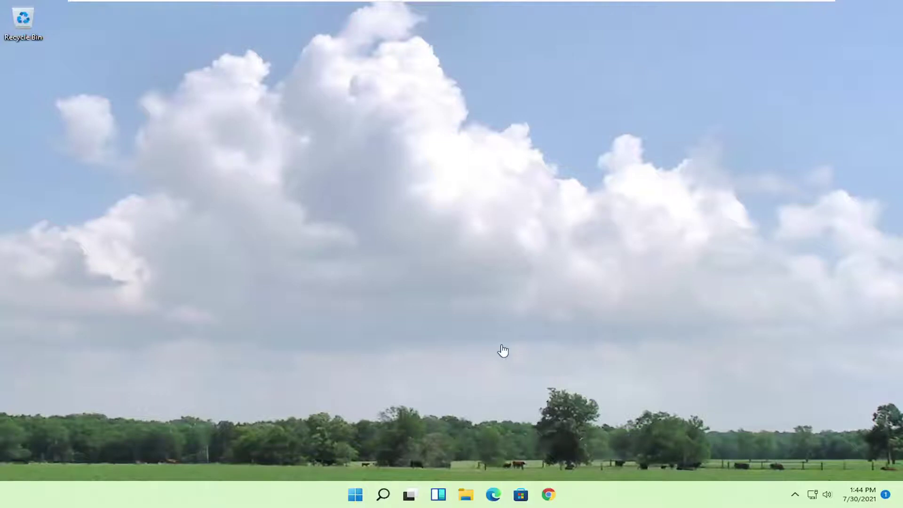
- Open File Explorer and browse to This PC > Local Disk (C:) > Program Files (x86)
left_click(467, 494)
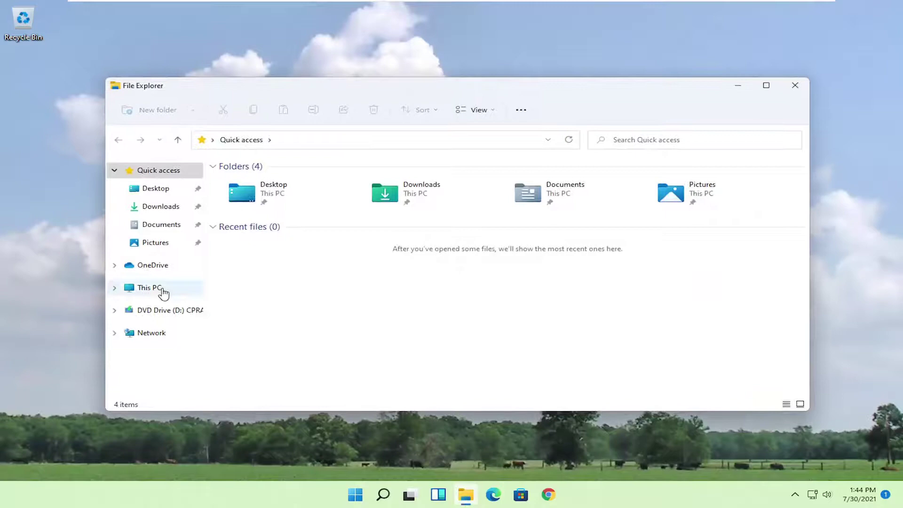
left_click(149, 287)
left_click(285, 269)
double_click(285, 269)
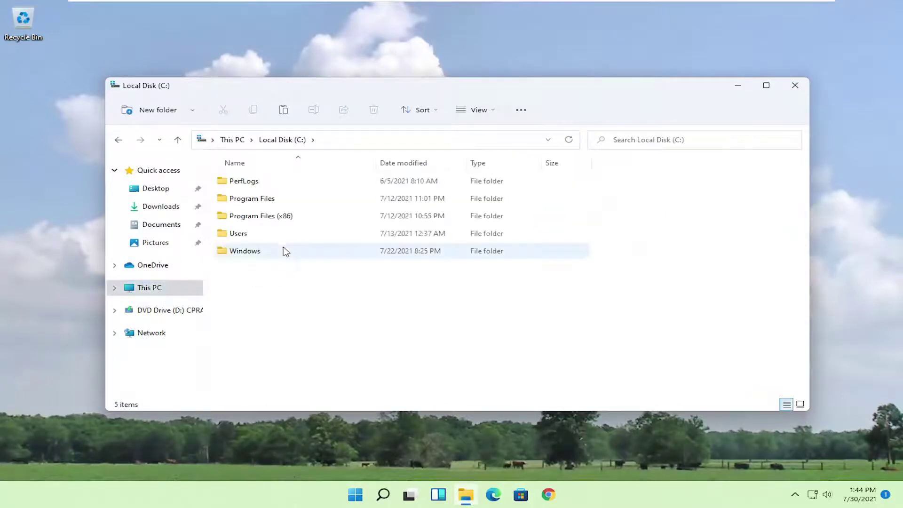
double_click(275, 217)
- Copy the full C:\Program Files (x86) path from the address bar
left_click(434, 140)
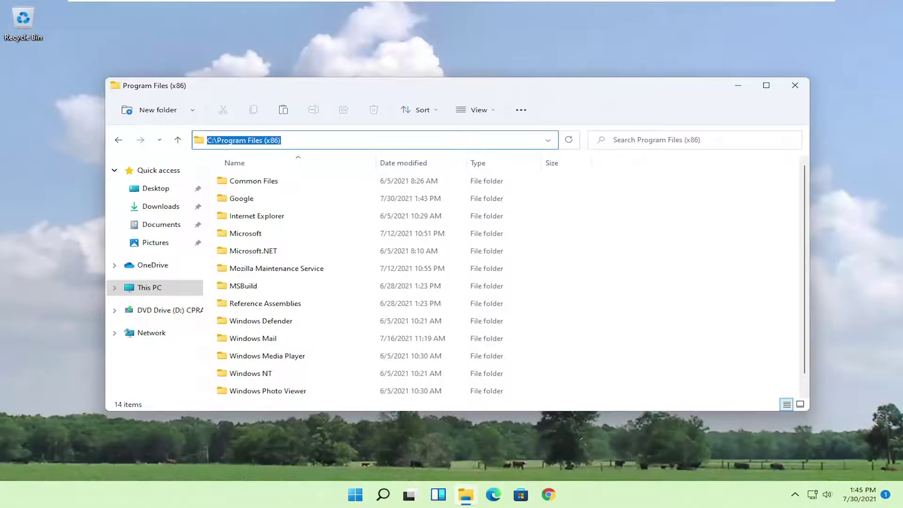
right_click(251, 141)
left_click(278, 178)
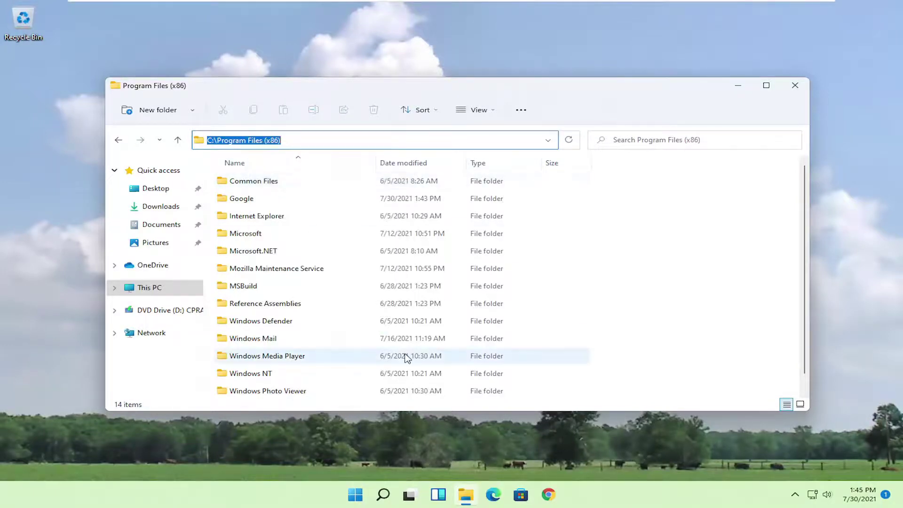
- In a fresh Explorer window, paste the copied path to reach C:\Program Files (x86), then close it
left_click(796, 86)
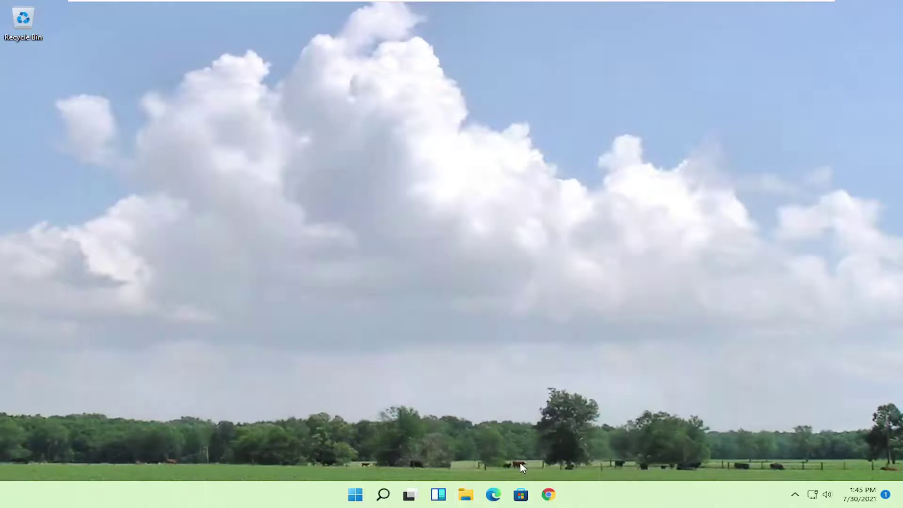
left_click(464, 495)
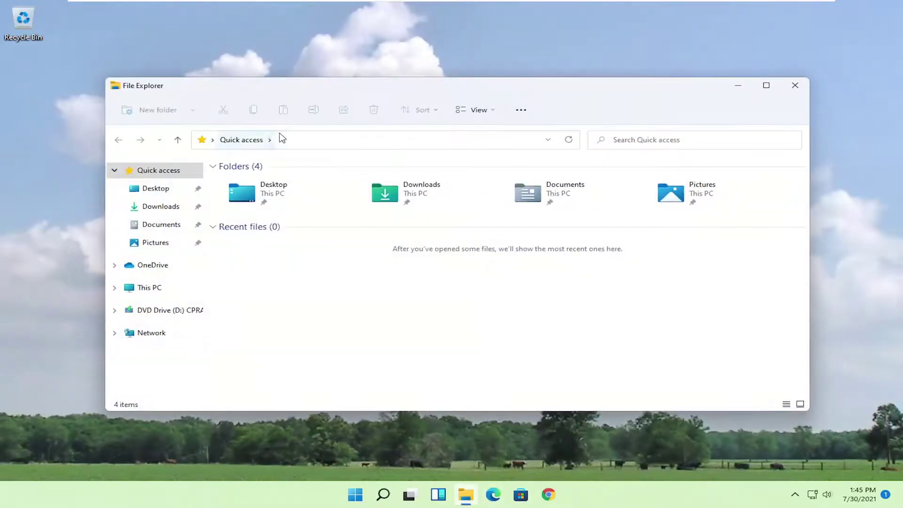
left_click(283, 140)
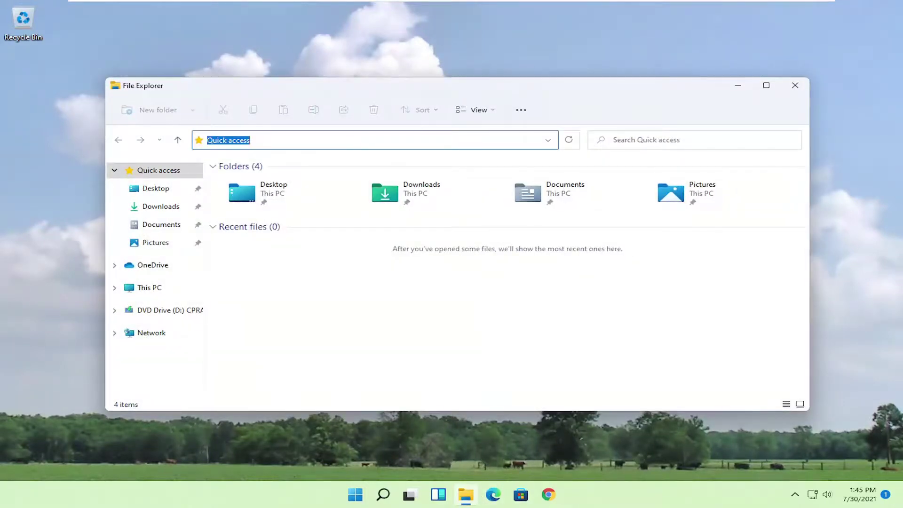
key("ctrl+v")
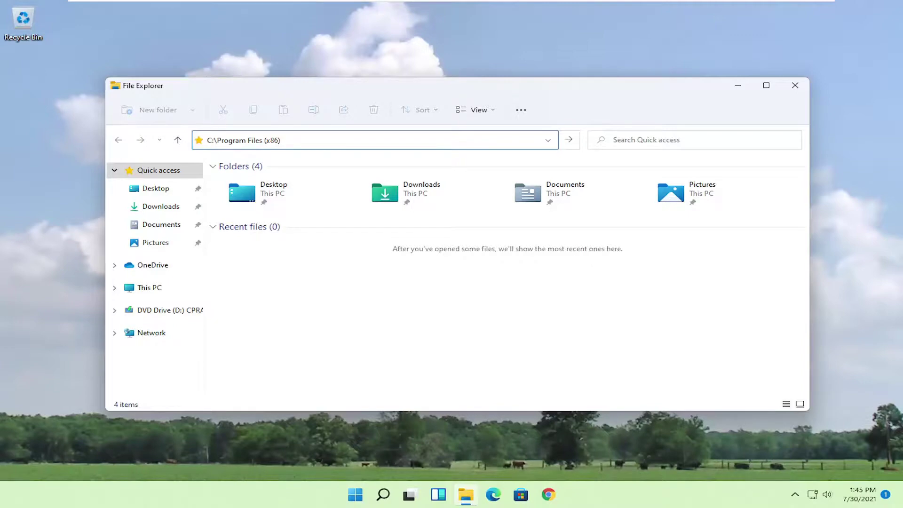
key("Return")
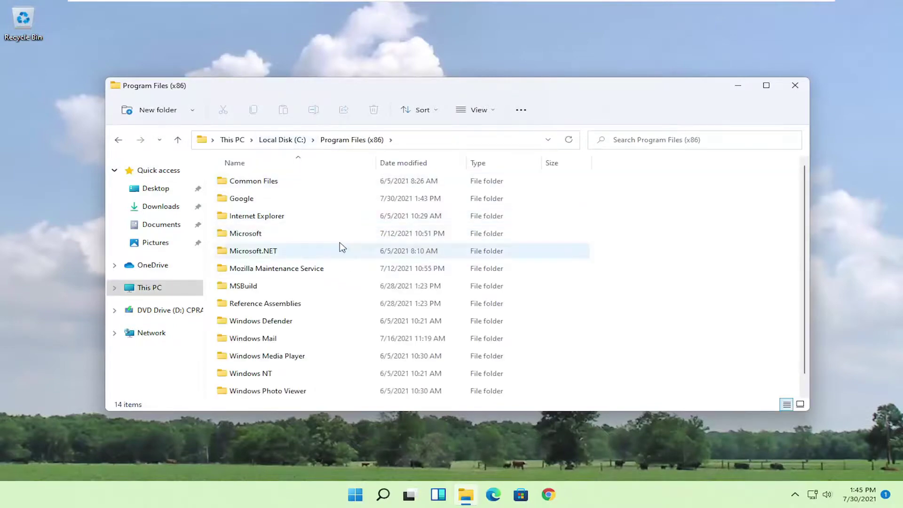
left_click(795, 85)
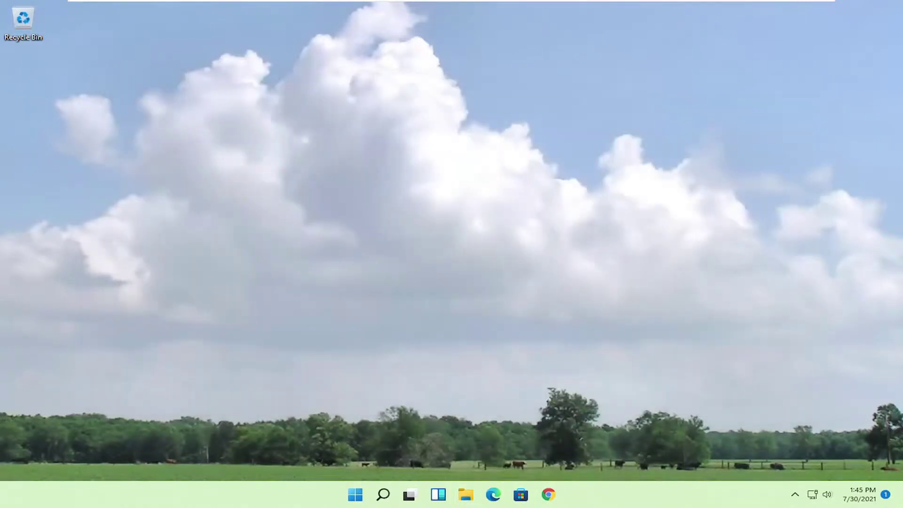